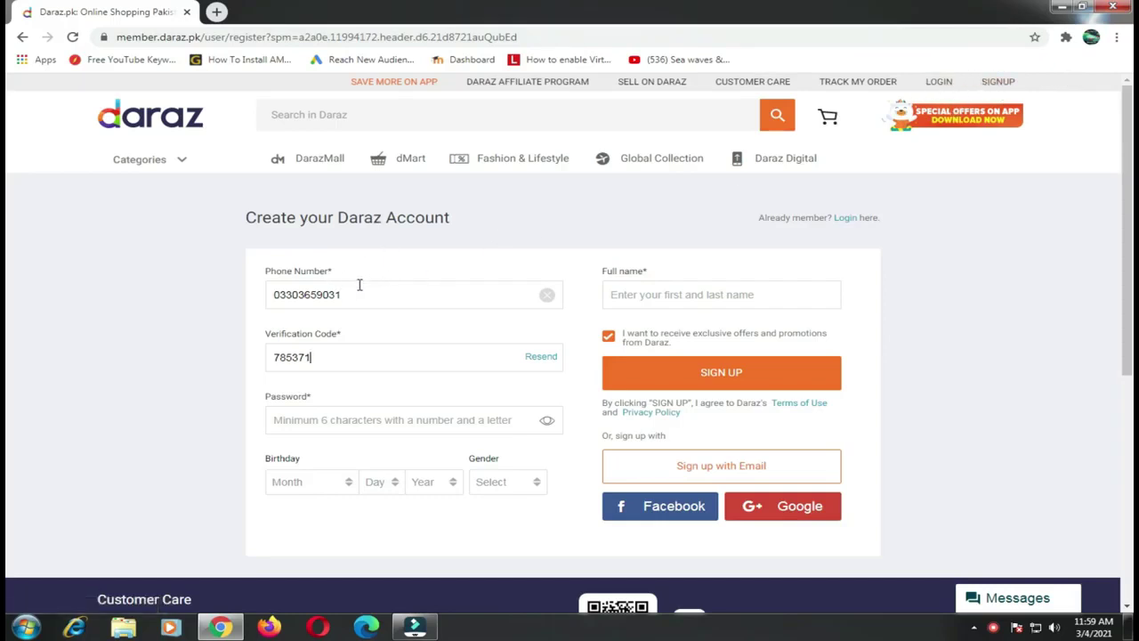
Step: Enter the account password and the buyer's full name, then submit the Daraz sign-up
{"action": "left_click", "coordinate": [372, 419]}
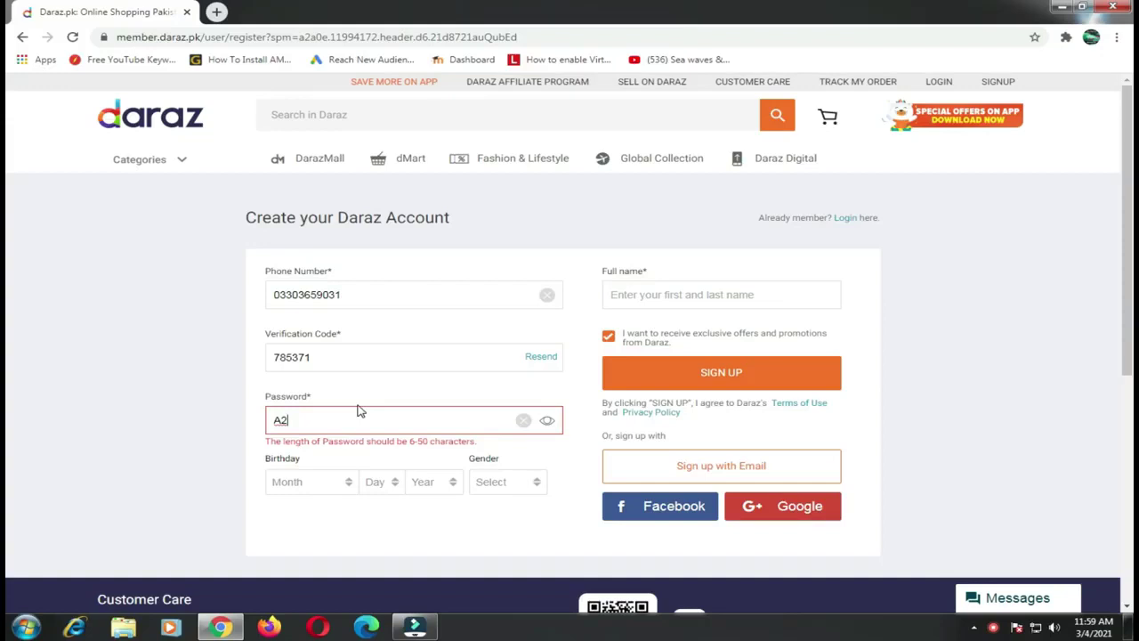
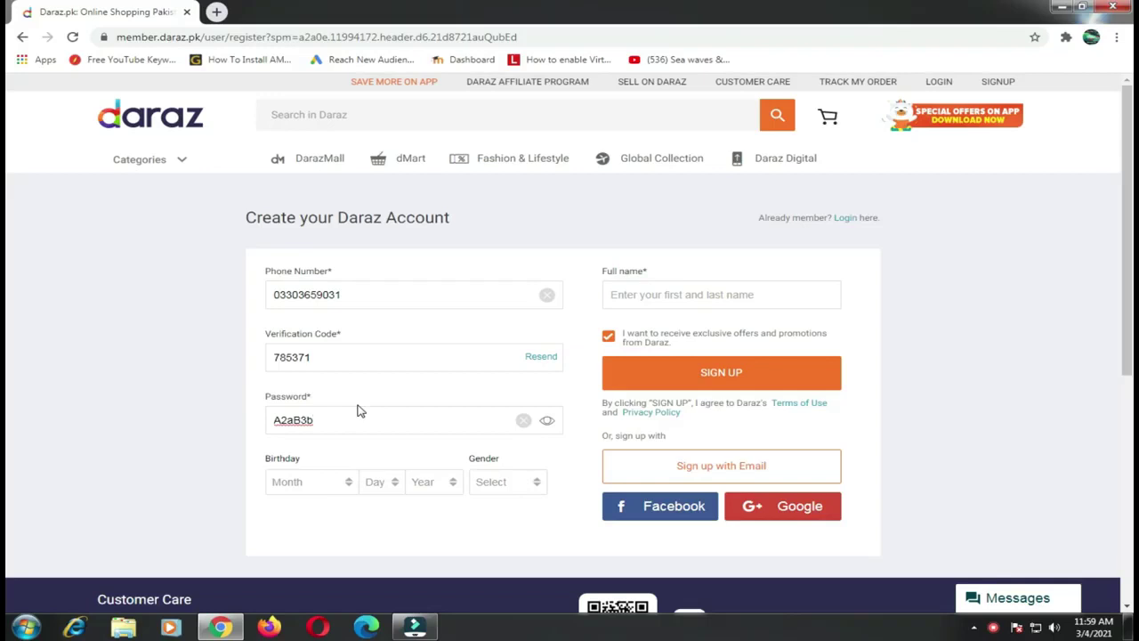
{"action": "double_click", "coordinate": [368, 419]}
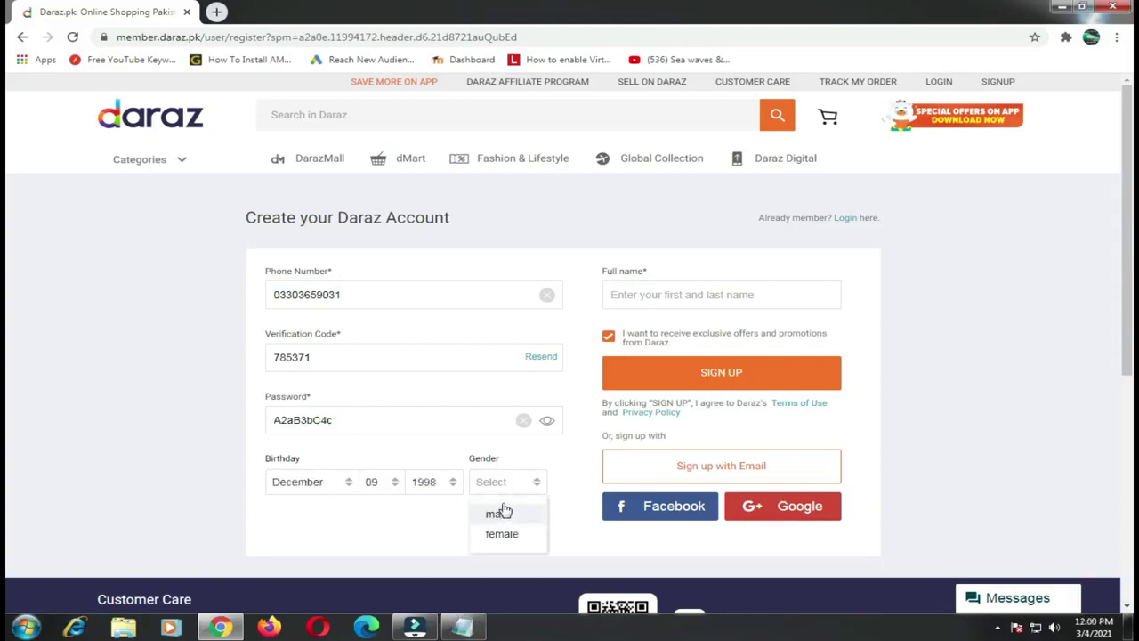
{"action": "left_click", "coordinate": [501, 511]}
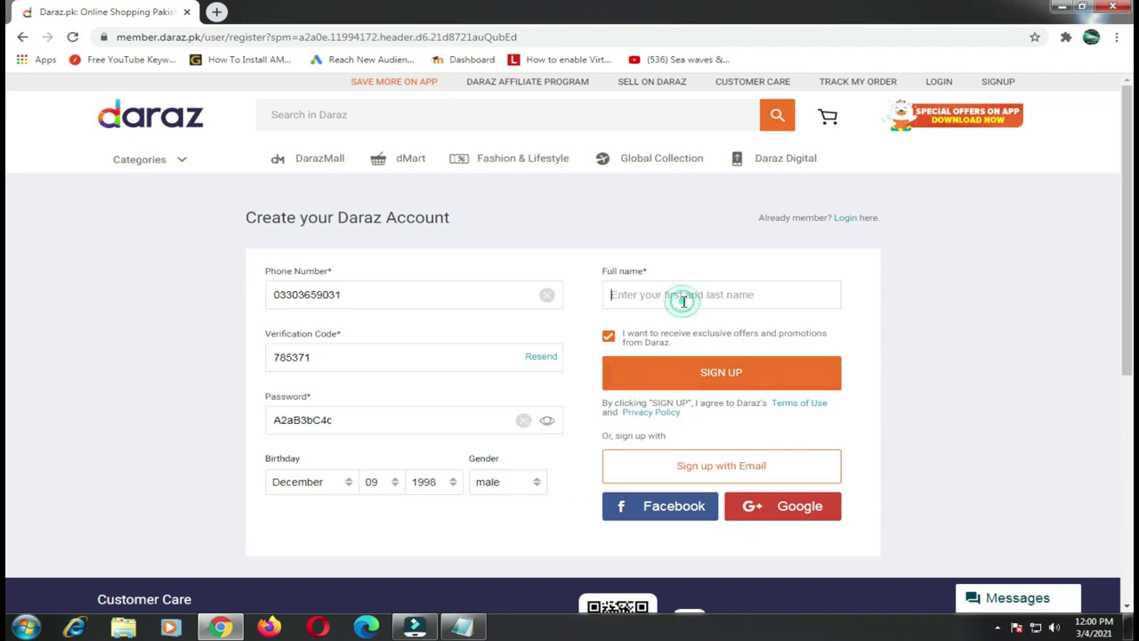
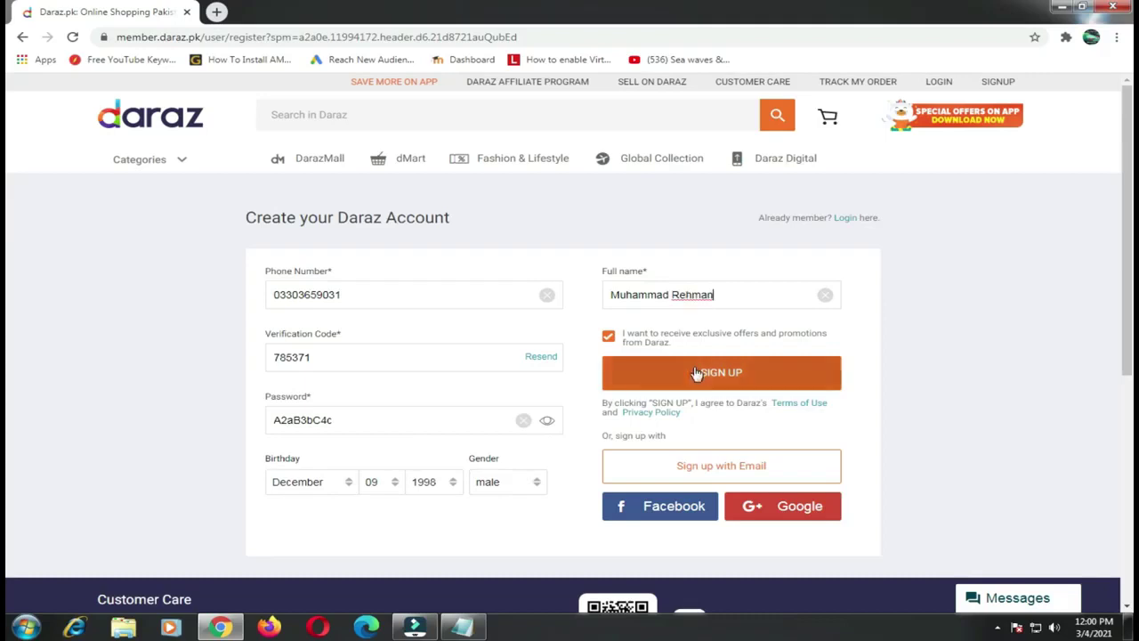
{"action": "left_click", "coordinate": [697, 373]}
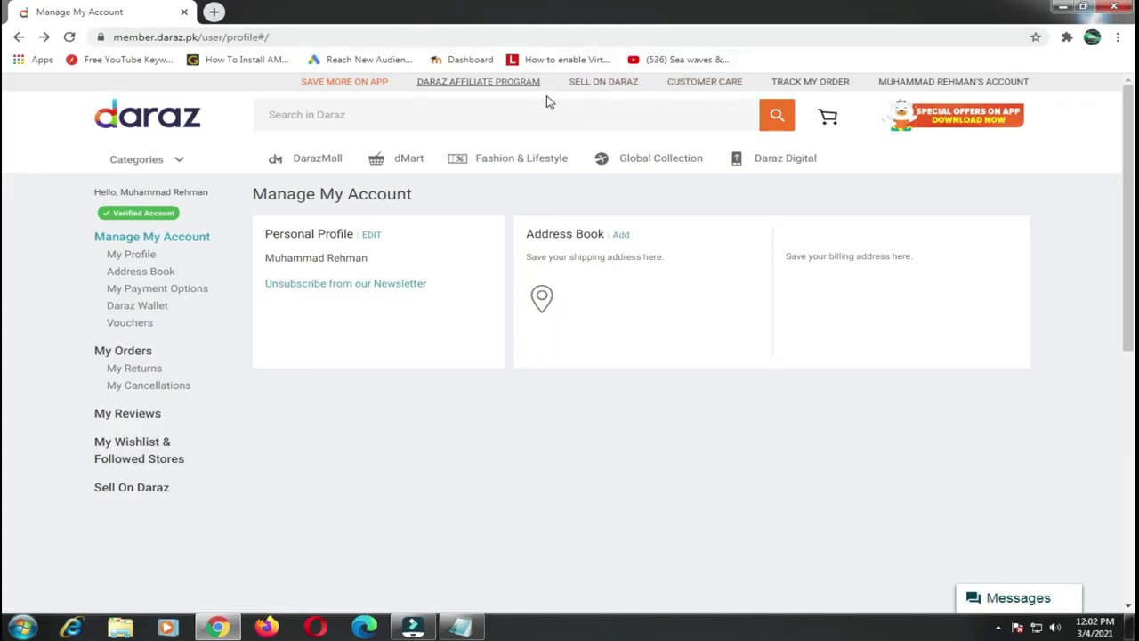
Step: Go to Sell on Daraz and start selling to reach the seller-type options
{"action": "left_click", "coordinate": [577, 101]}
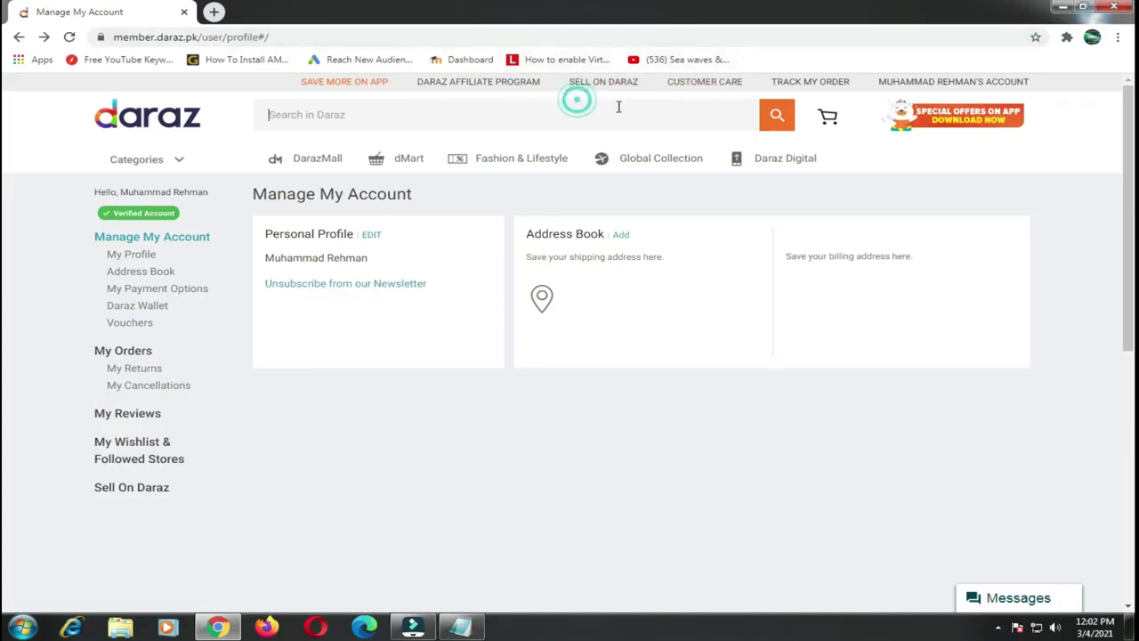
{"action": "left_click", "coordinate": [606, 101]}
{"action": "left_click", "coordinate": [606, 87]}
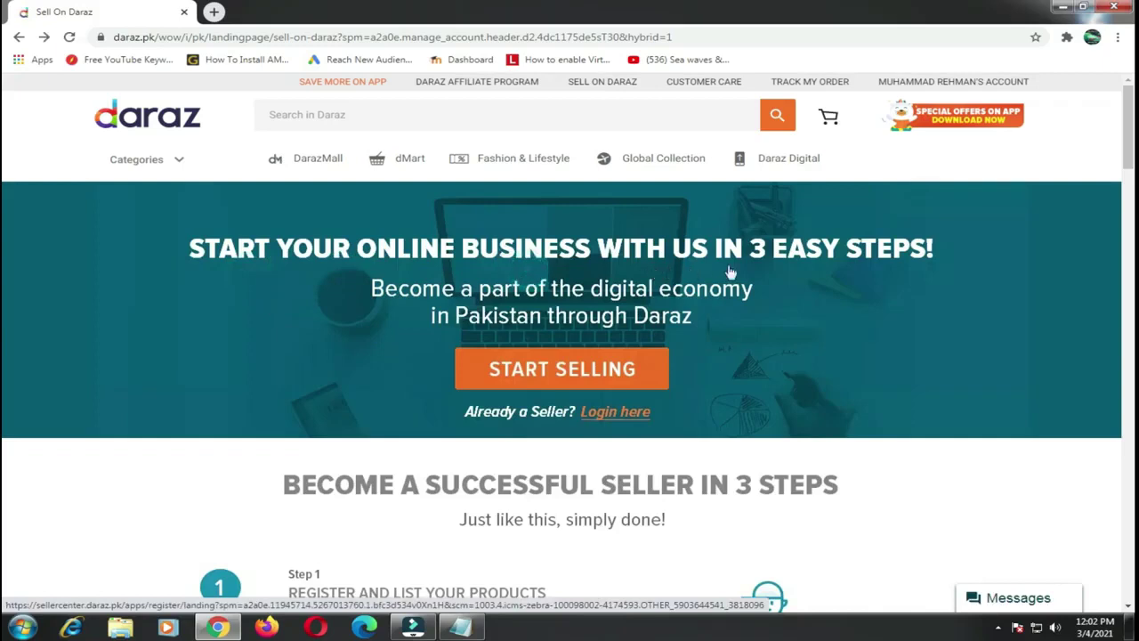
{"action": "left_click", "coordinate": [585, 380]}
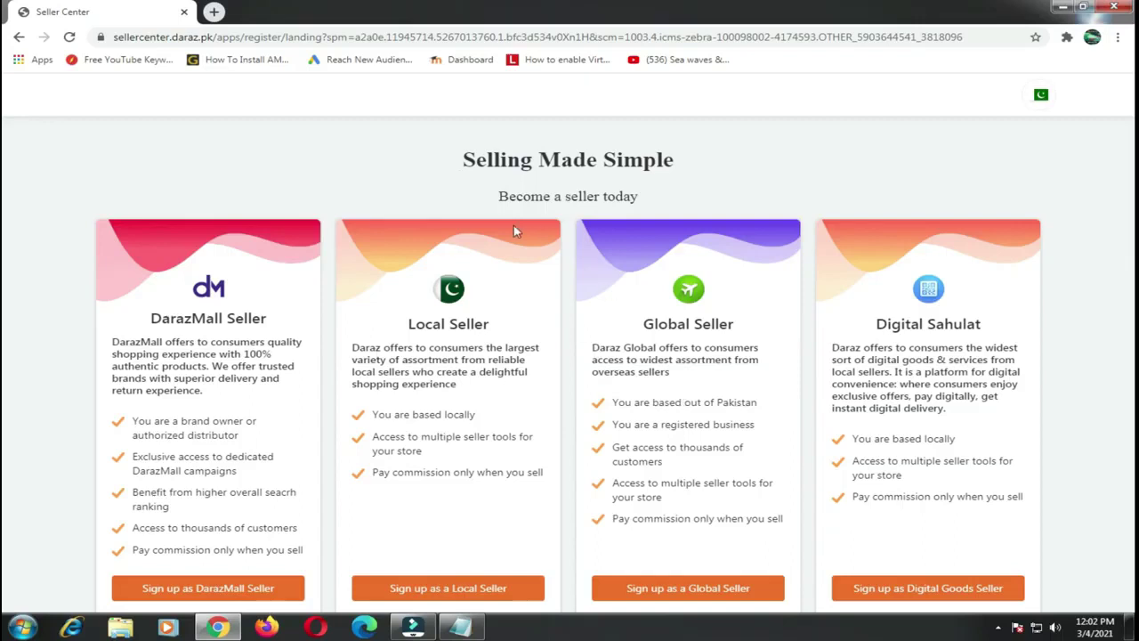
Step: Choose Local Seller sign-up, paste the seller's mobile number, and pass the slide verification
{"action": "left_click", "coordinate": [452, 591]}
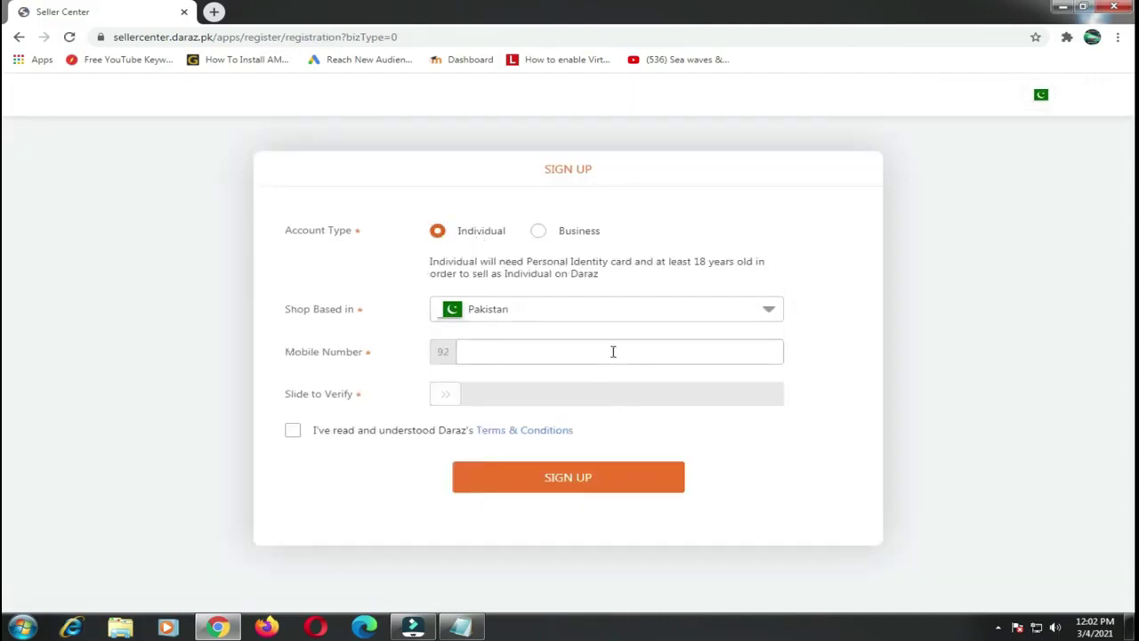
{"action": "left_click", "coordinate": [613, 351]}
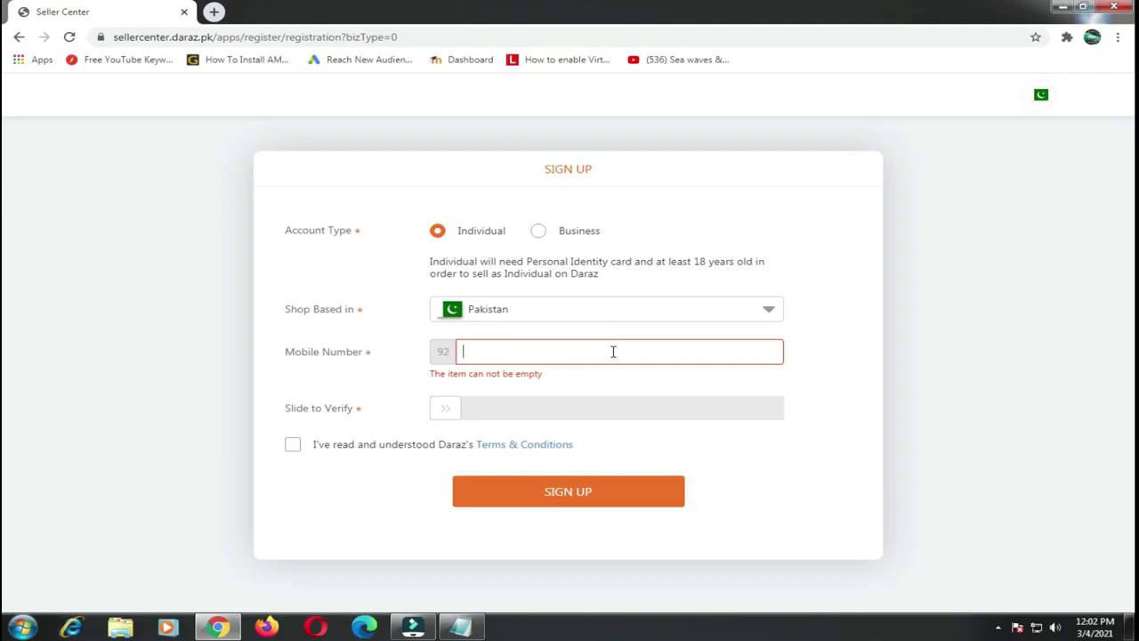
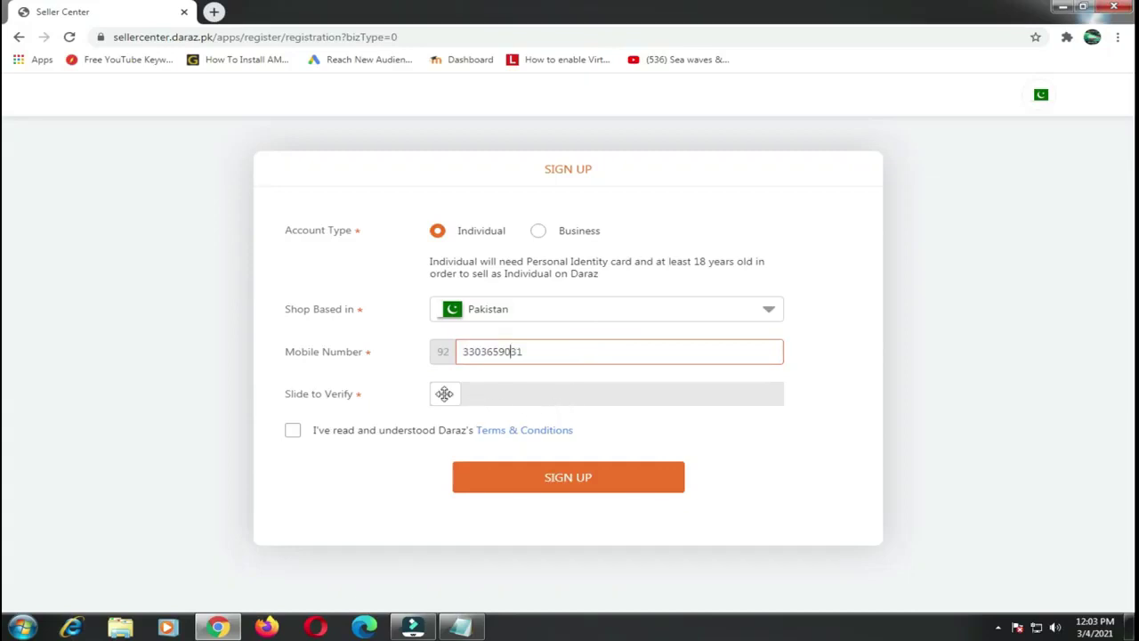
{"action": "left_click_drag", "start_coordinate": [445, 395], "coordinate": [959, 377]}
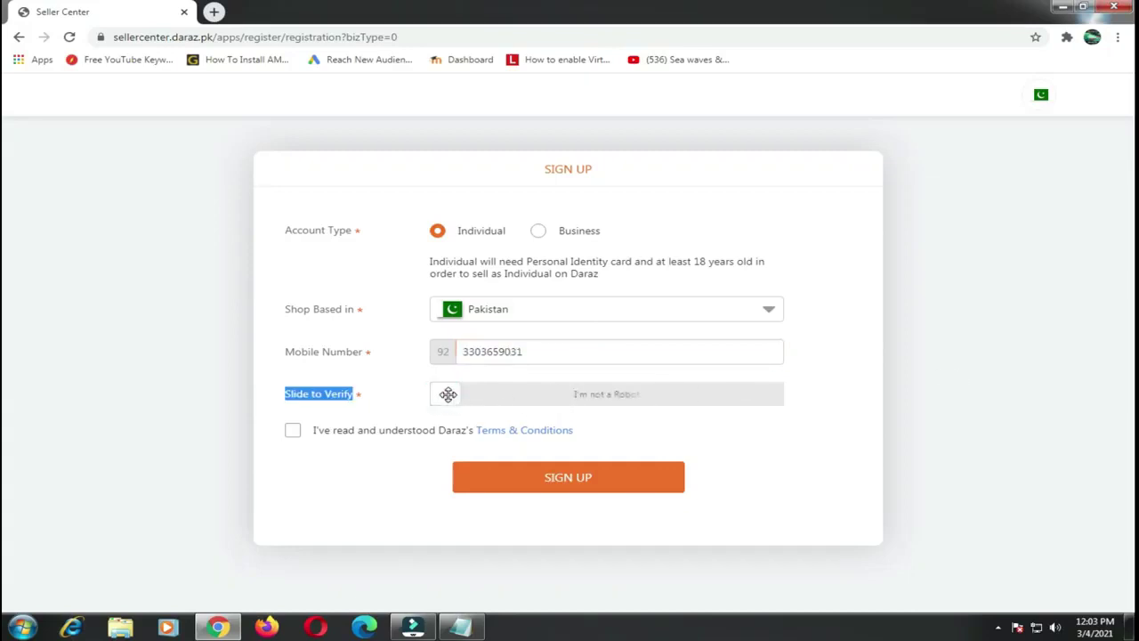
{"action": "left_click_drag", "start_coordinate": [448, 395], "coordinate": [928, 386]}
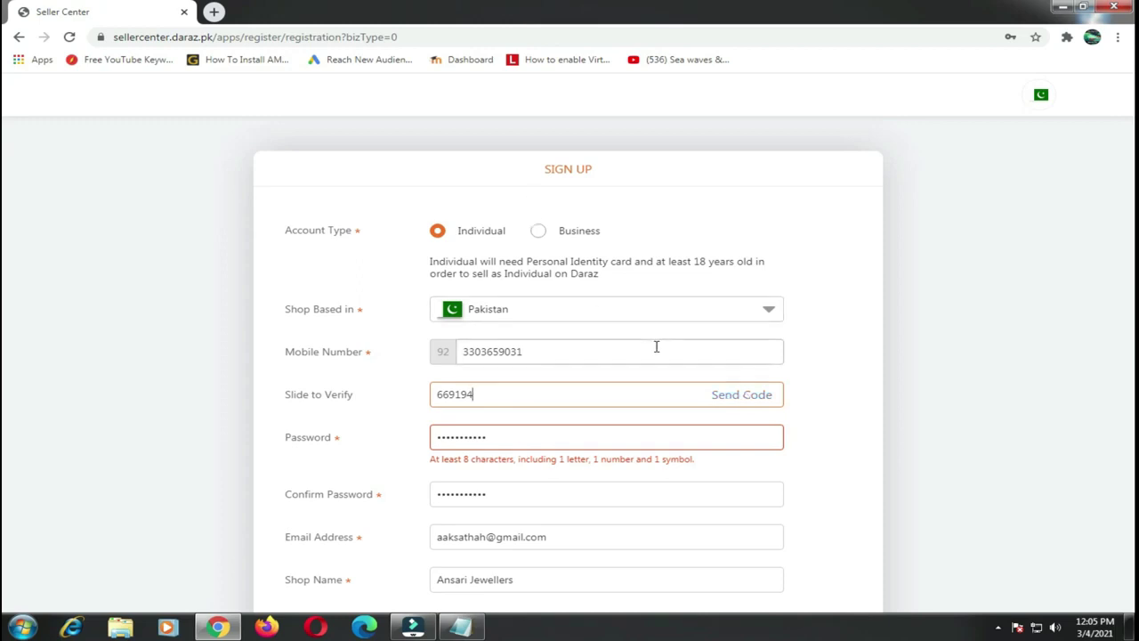
Step: Check the Ansari Jewellers shop name and accept the Terms & Conditions
{"action": "left_click", "coordinate": [625, 580]}
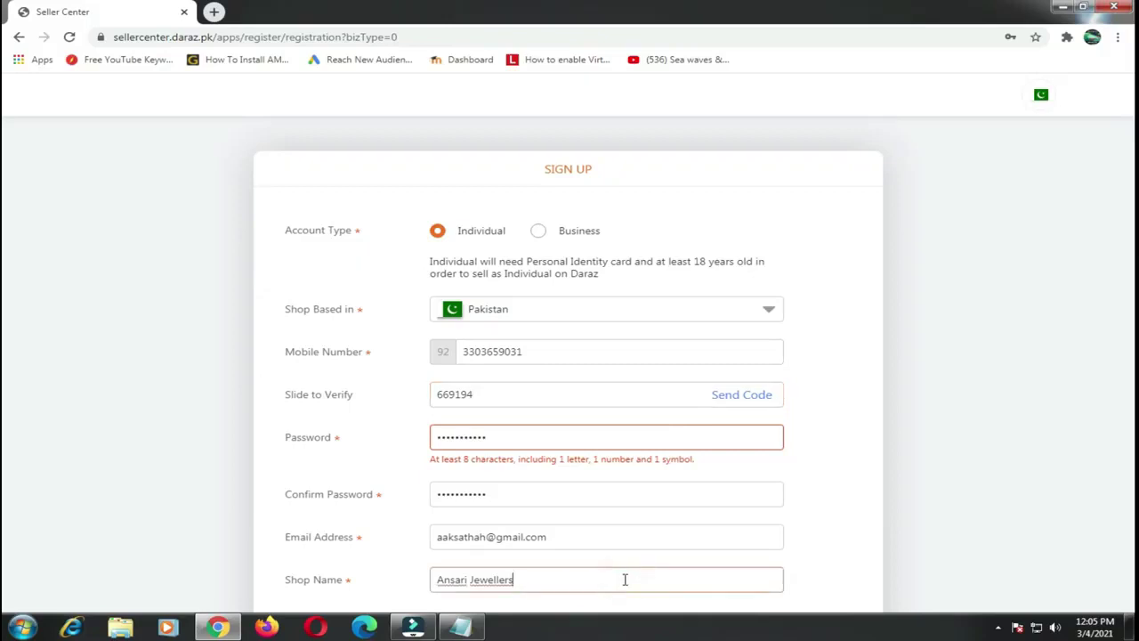
{"action": "scroll", "coordinate": [625, 581], "scroll_direction": "down", "scroll_amount": 3}
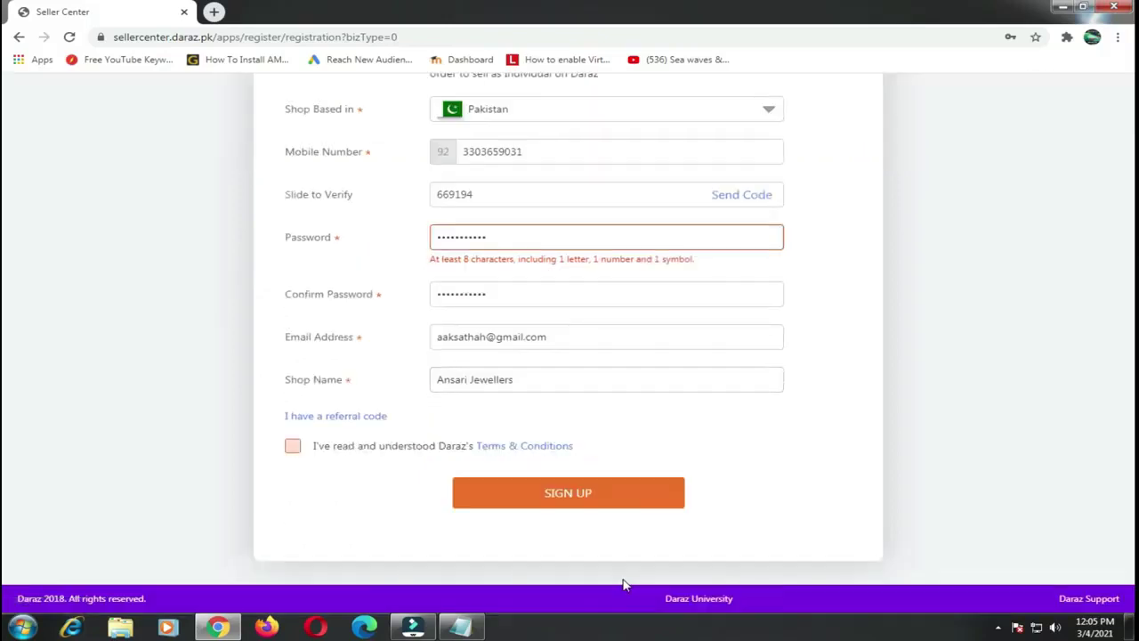
{"action": "left_click", "coordinate": [293, 448]}
Step: Submit the seller sign-up, save the login in the browser, and sign in to Seller Center
{"action": "left_click", "coordinate": [513, 493]}
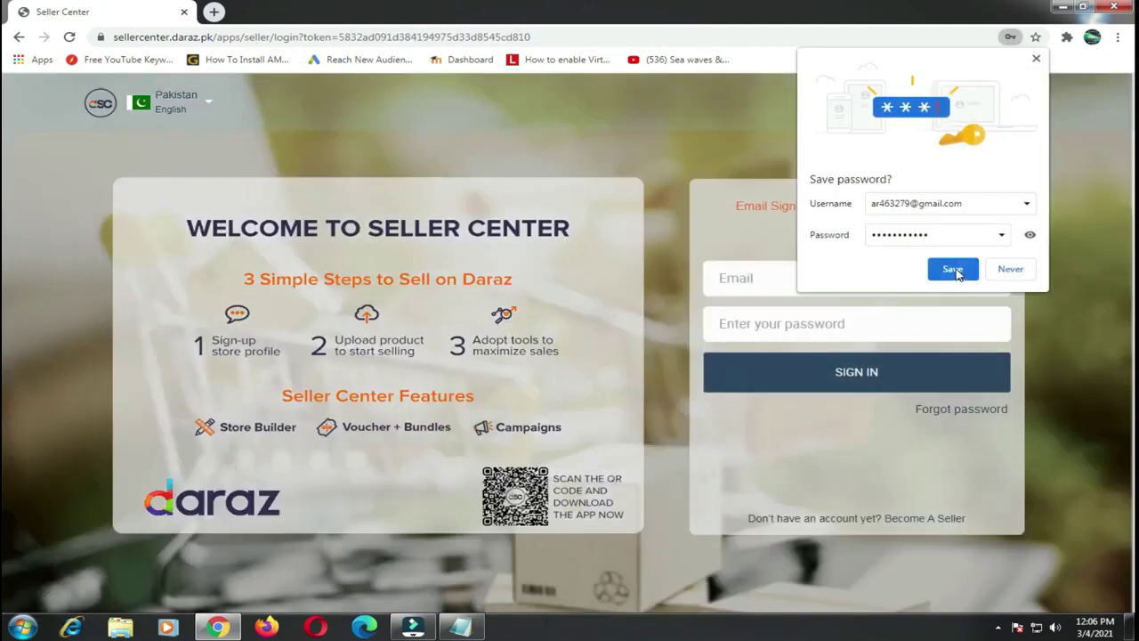
{"action": "left_click", "coordinate": [953, 270]}
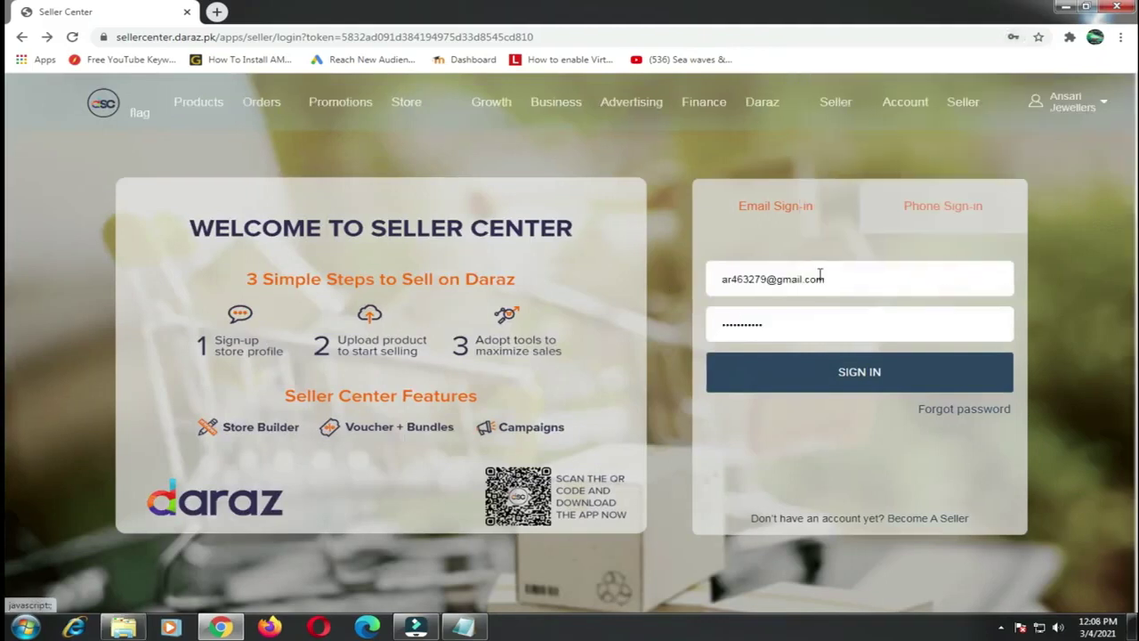
{"action": "left_click", "coordinate": [794, 374]}
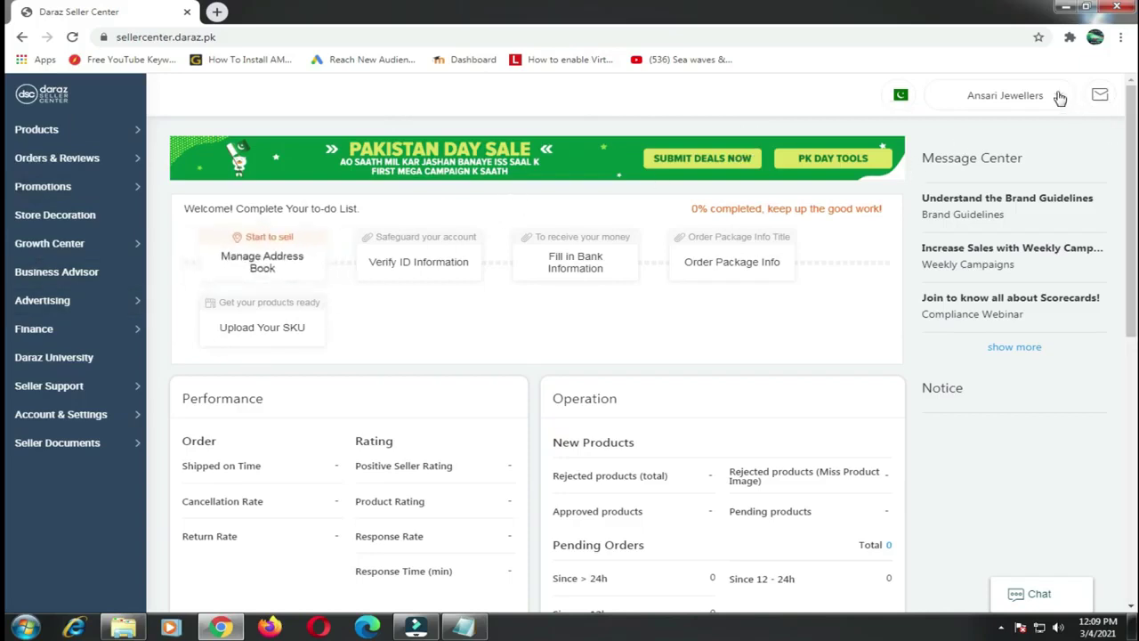
Step: Open the Manage Address Book task from the dashboard's to-do list
{"action": "mouse_move", "coordinate": [1045, 98]}
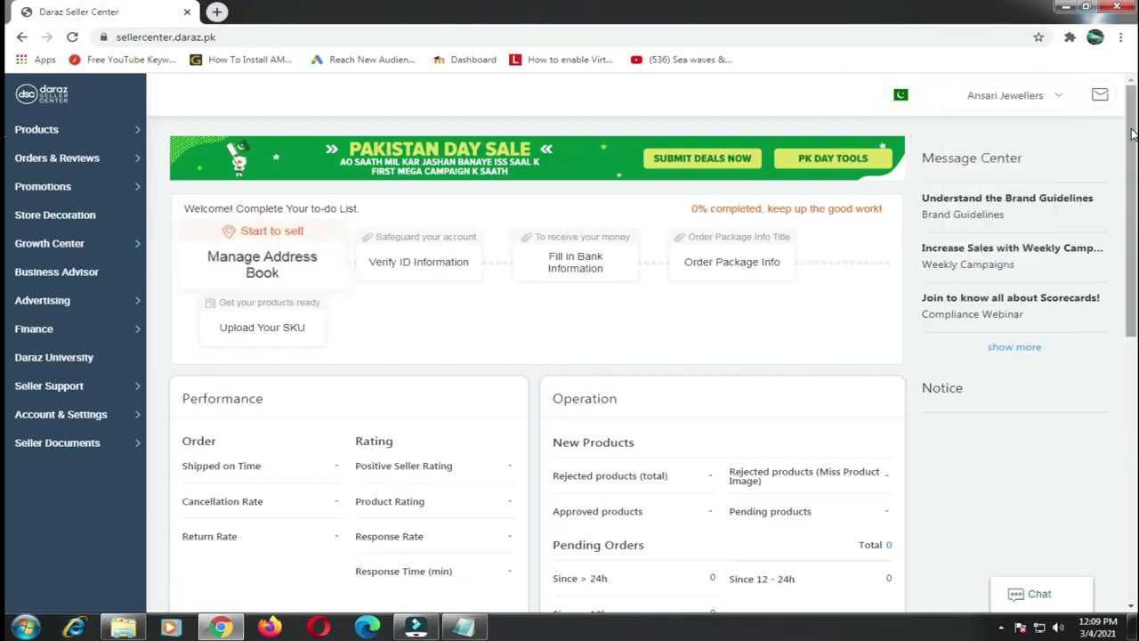
{"action": "scroll", "coordinate": [1133, 142], "scroll_direction": "down", "scroll_amount": 1}
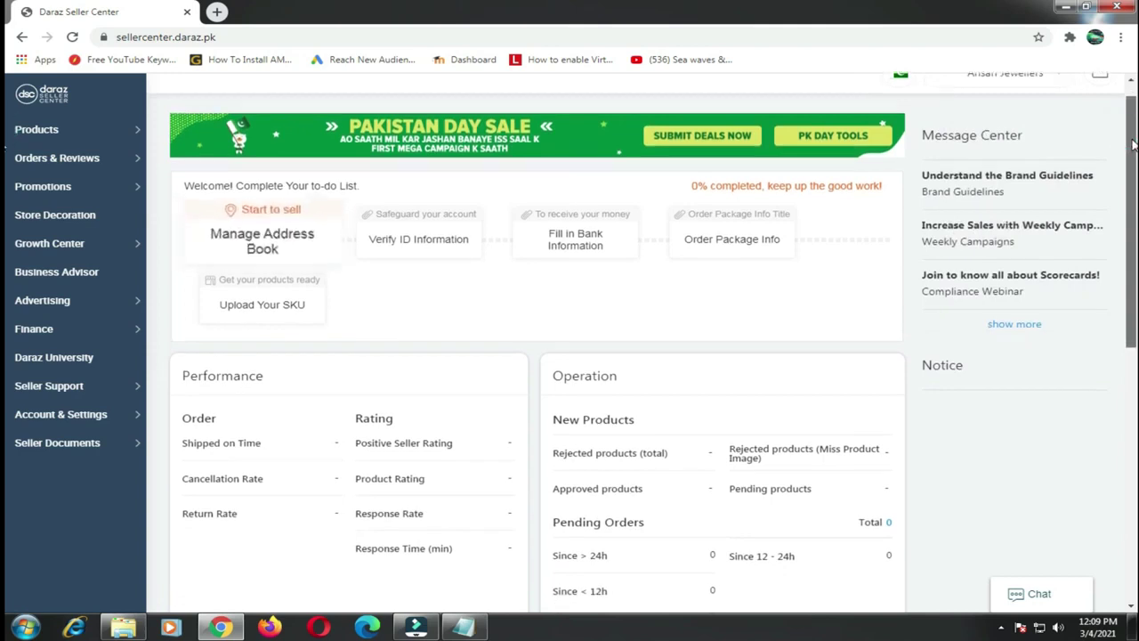
{"action": "left_click_drag", "start_coordinate": [1133, 145], "coordinate": [1133, 436]}
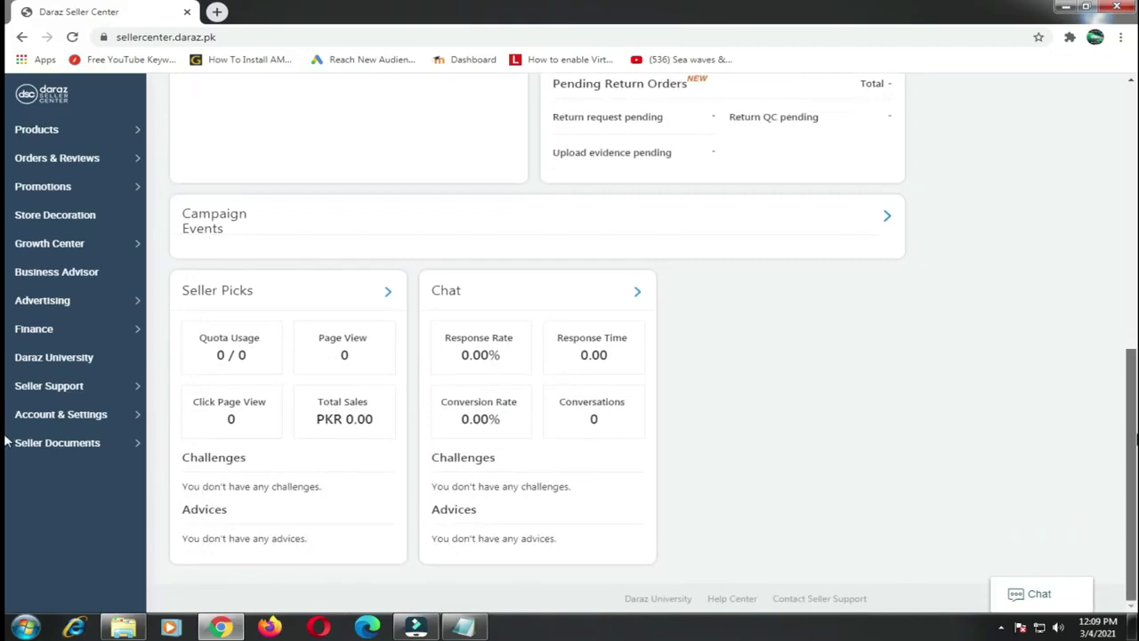
{"action": "scroll", "coordinate": [4, 442], "scroll_direction": "up", "scroll_amount": 6}
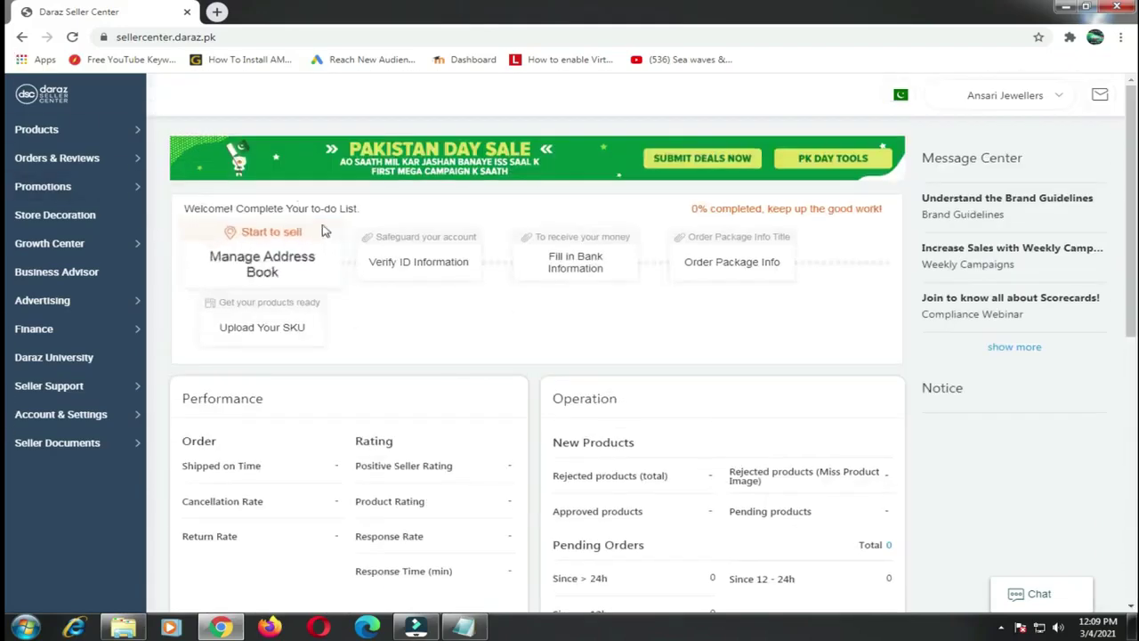
{"action": "left_click", "coordinate": [264, 266]}
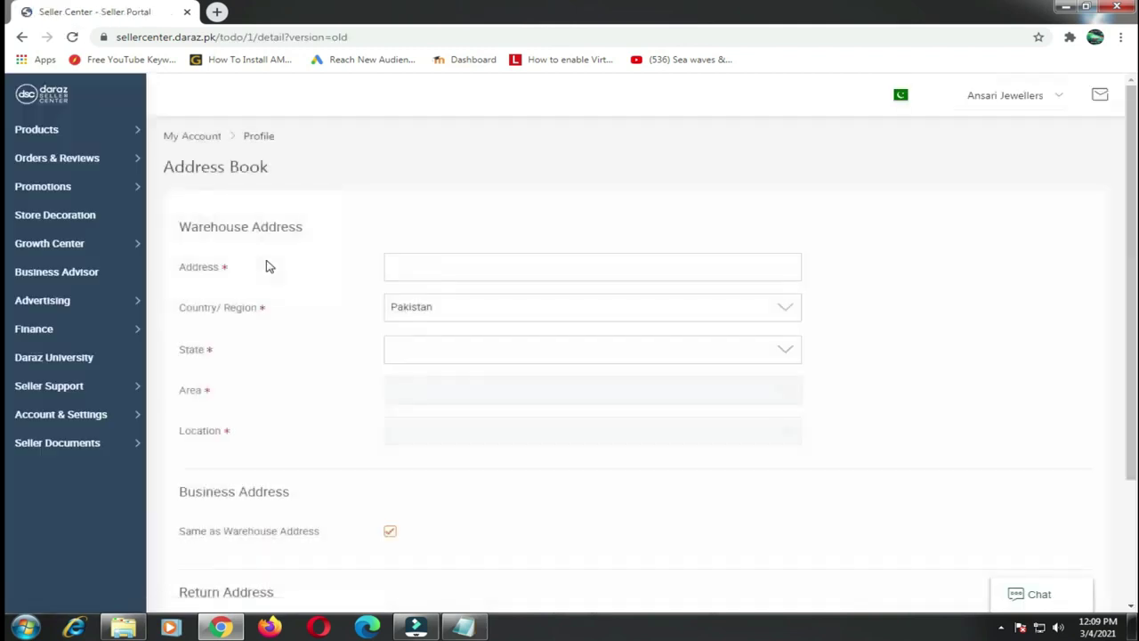
Step: Type the warehouse's street address into the Address field
{"action": "left_click", "coordinate": [458, 265]}
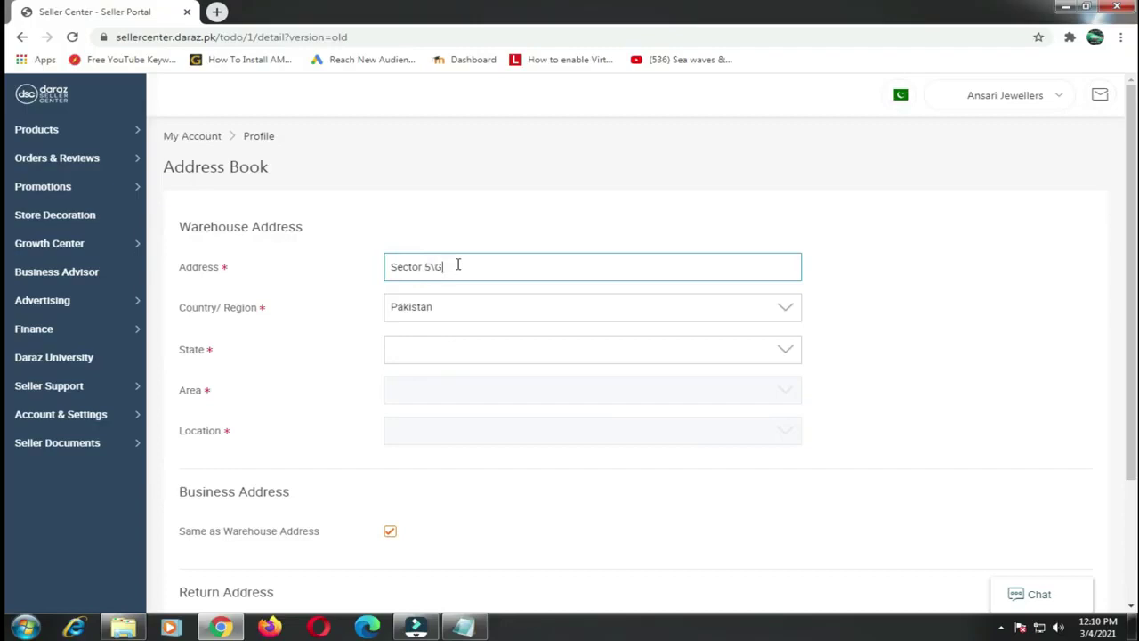
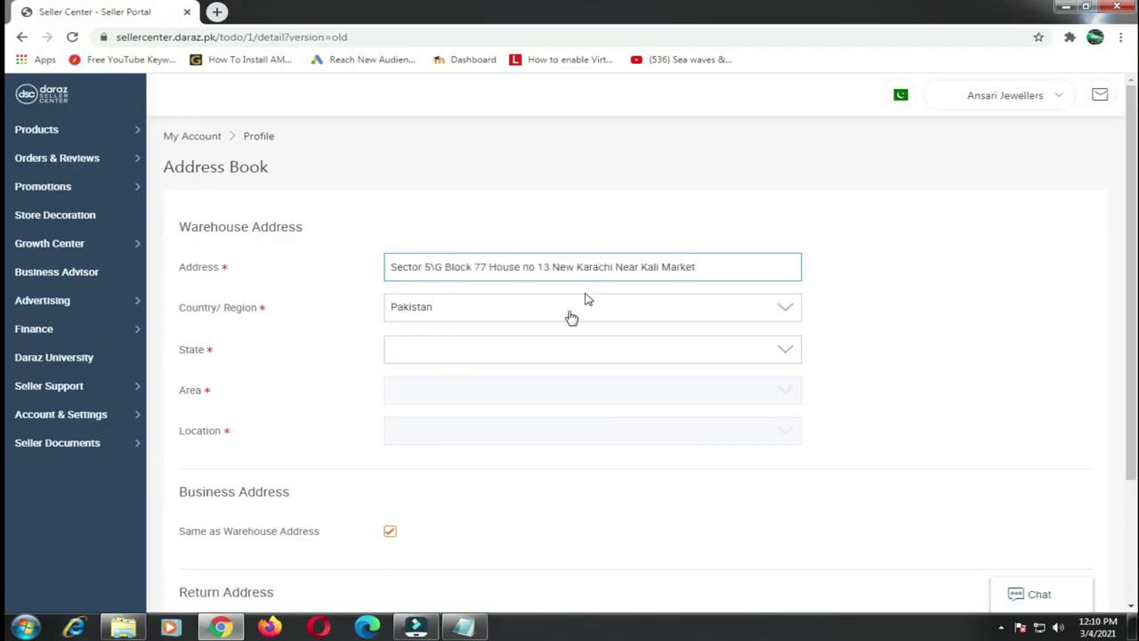
{"action": "left_click", "coordinate": [550, 351]}
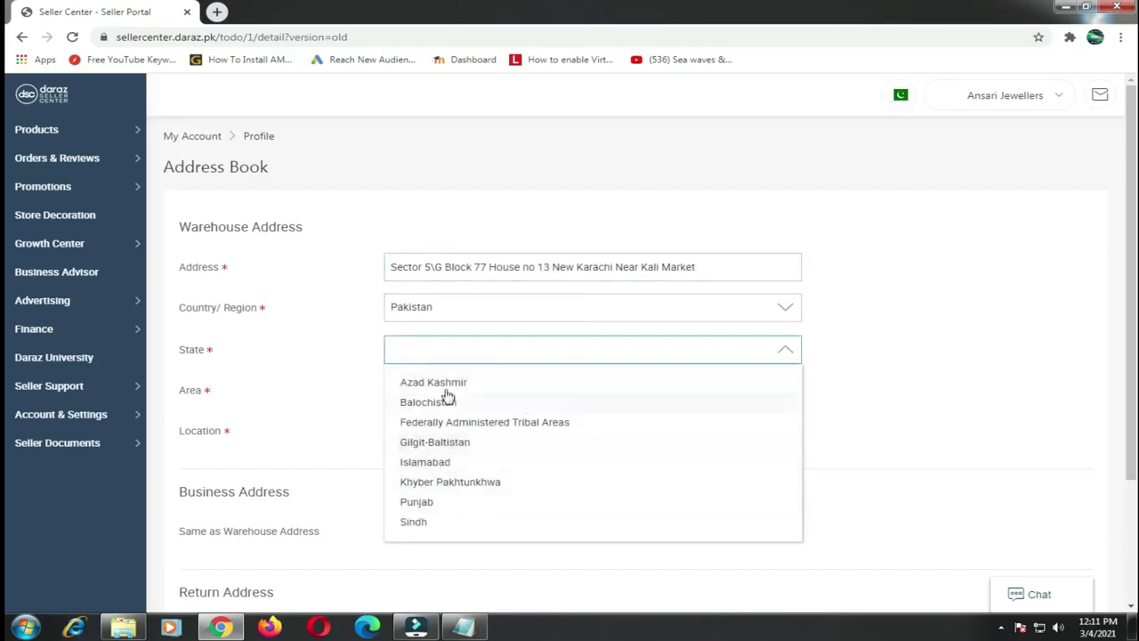
Step: Set the State to Sindh and the Area to Karachi - New Karachi
{"action": "left_click", "coordinate": [424, 529]}
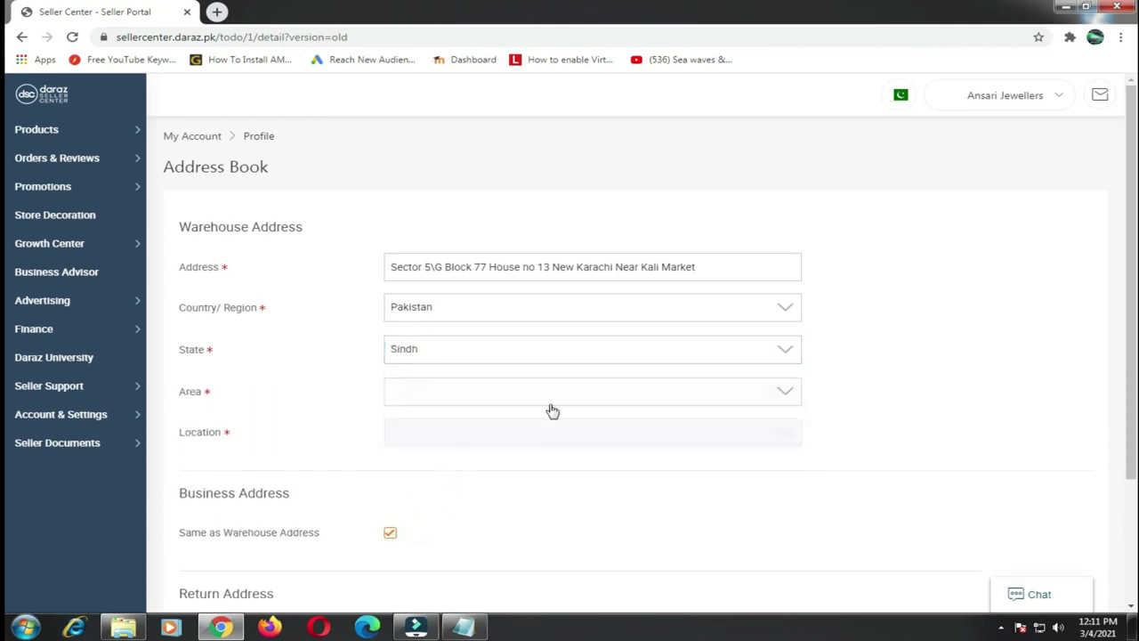
{"action": "left_click", "coordinate": [763, 391]}
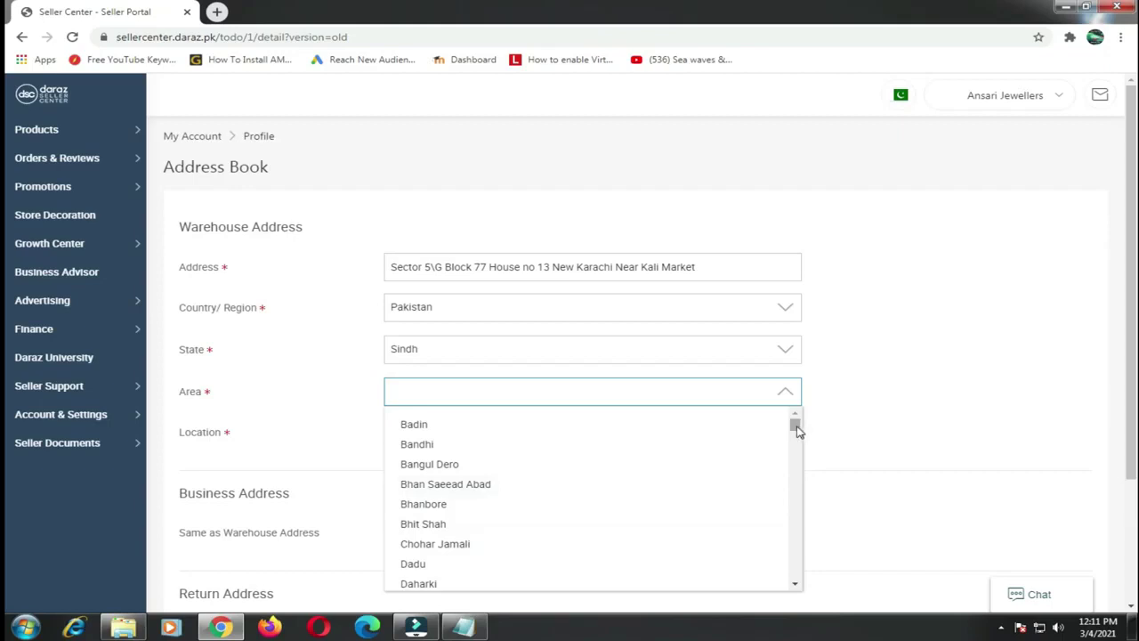
{"action": "left_click_drag", "start_coordinate": [797, 430], "coordinate": [799, 453]}
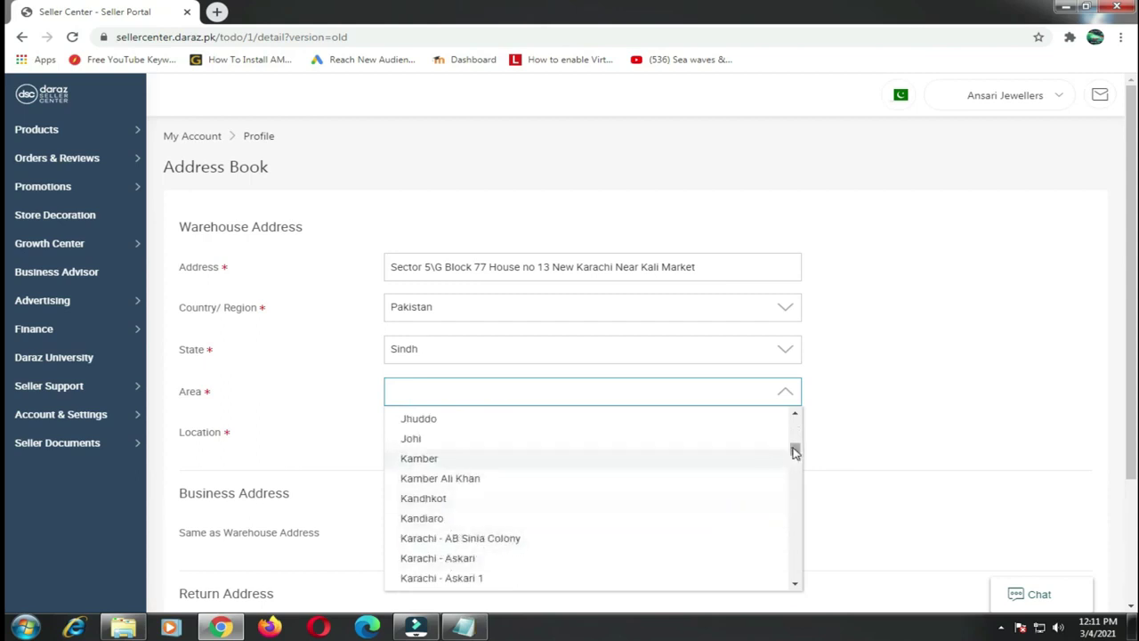
{"action": "left_click_drag", "start_coordinate": [796, 447], "coordinate": [798, 483]}
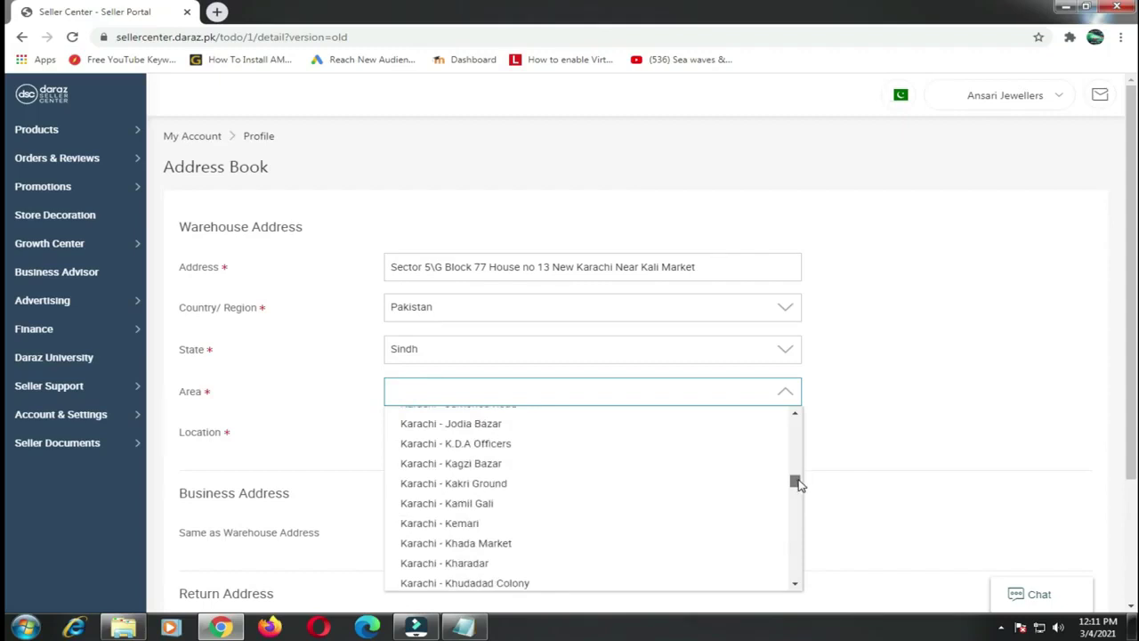
{"action": "left_click_drag", "start_coordinate": [798, 483], "coordinate": [798, 497]}
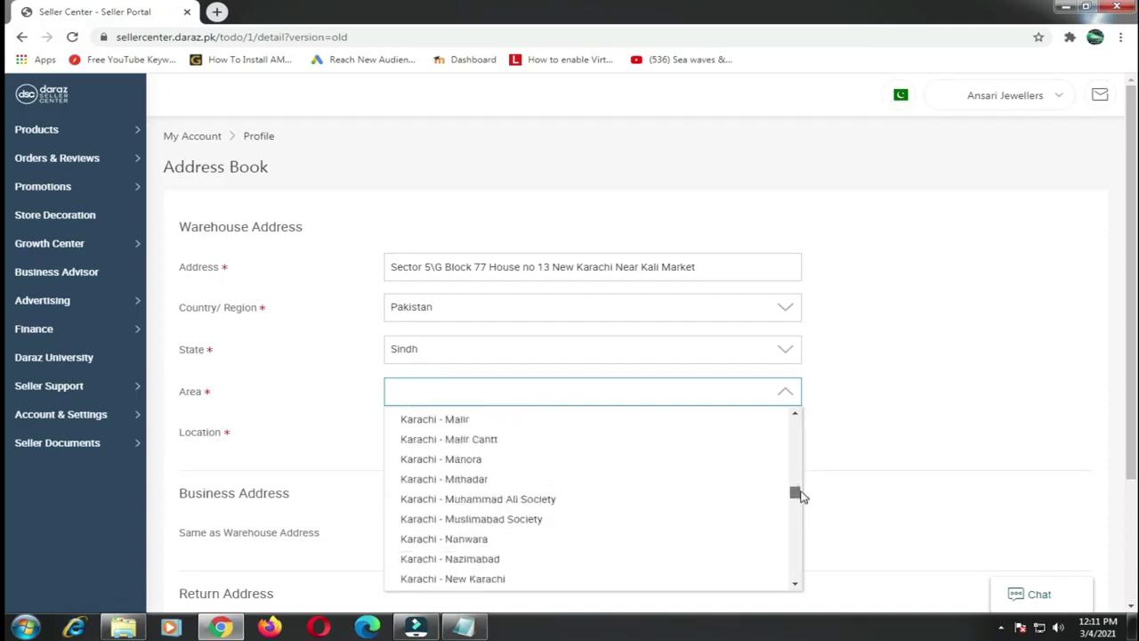
{"action": "left_click", "coordinate": [504, 579]}
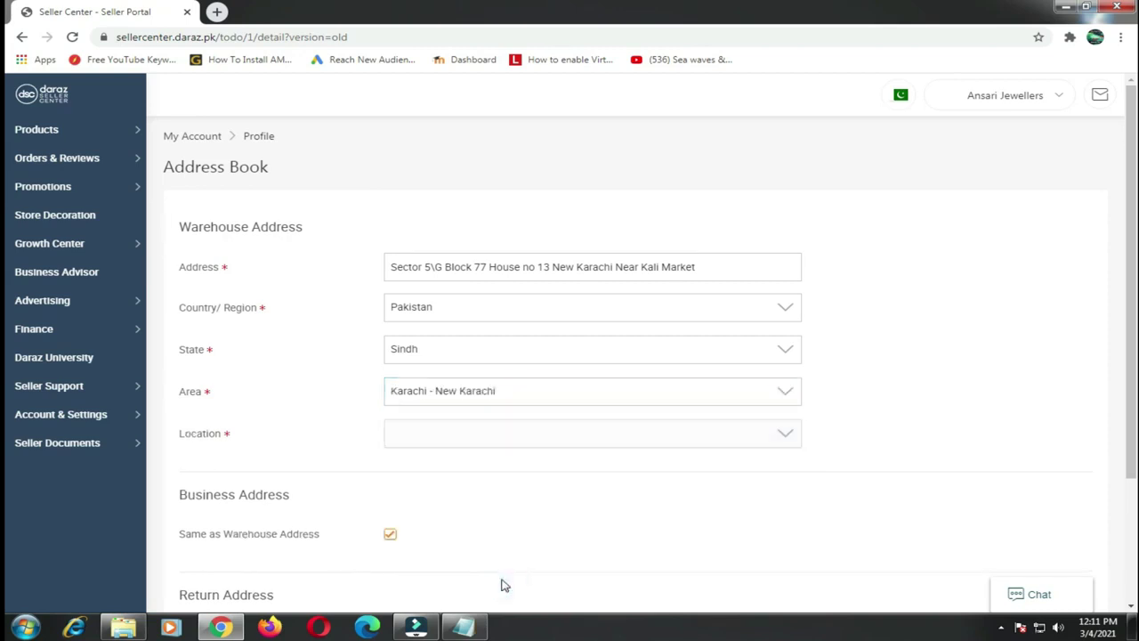
Step: Set the Location to New Karachi and submit the warehouse address
{"action": "left_click", "coordinate": [615, 440]}
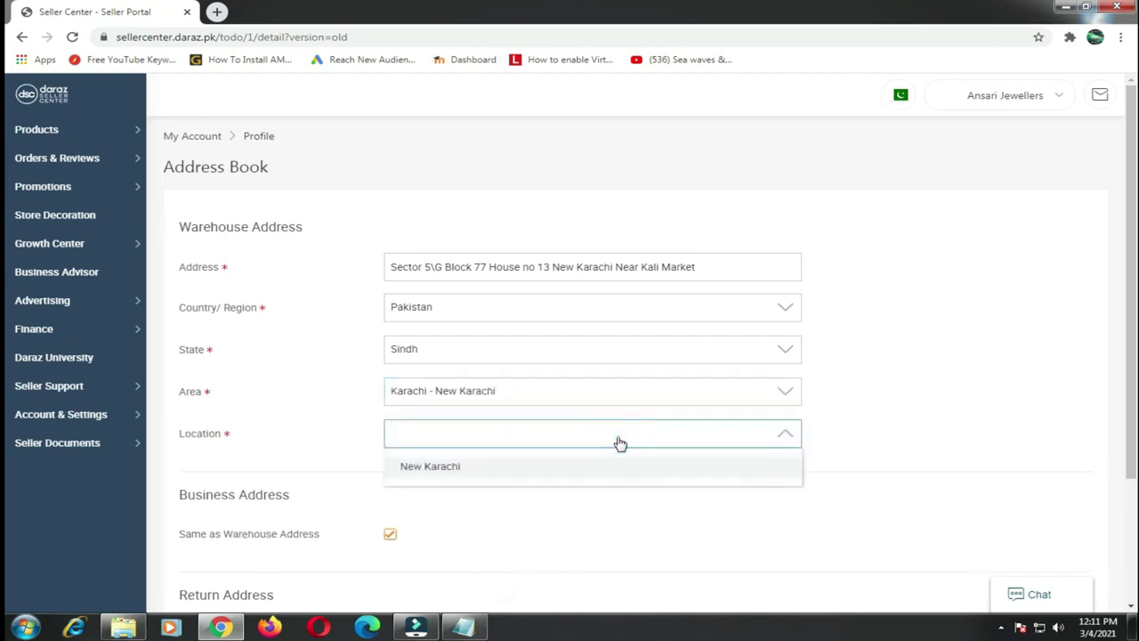
{"action": "left_click", "coordinate": [525, 473]}
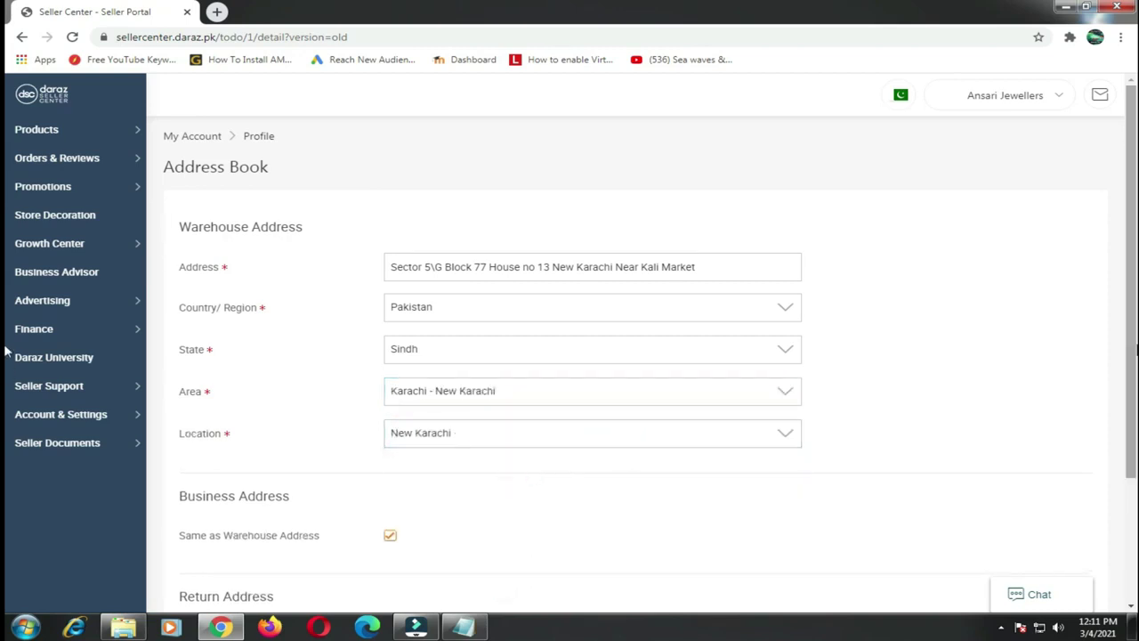
{"action": "scroll", "coordinate": [7, 354], "scroll_direction": "down", "scroll_amount": 2}
{"action": "scroll", "coordinate": [7, 354], "scroll_direction": "down", "scroll_amount": 3}
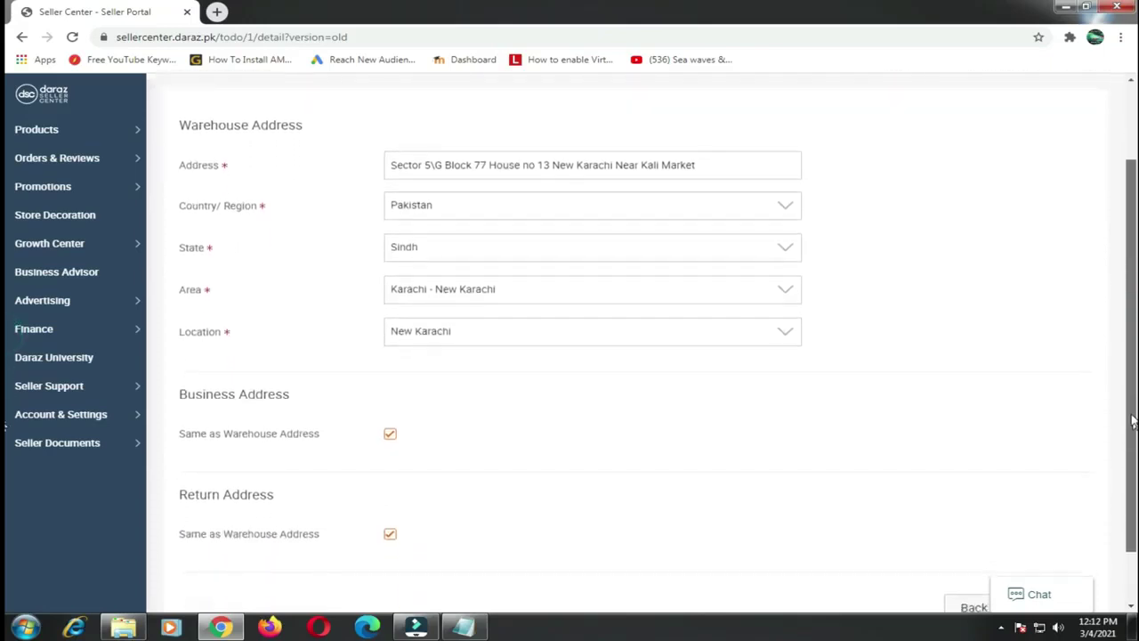
{"action": "left_click", "coordinate": [459, 415]}
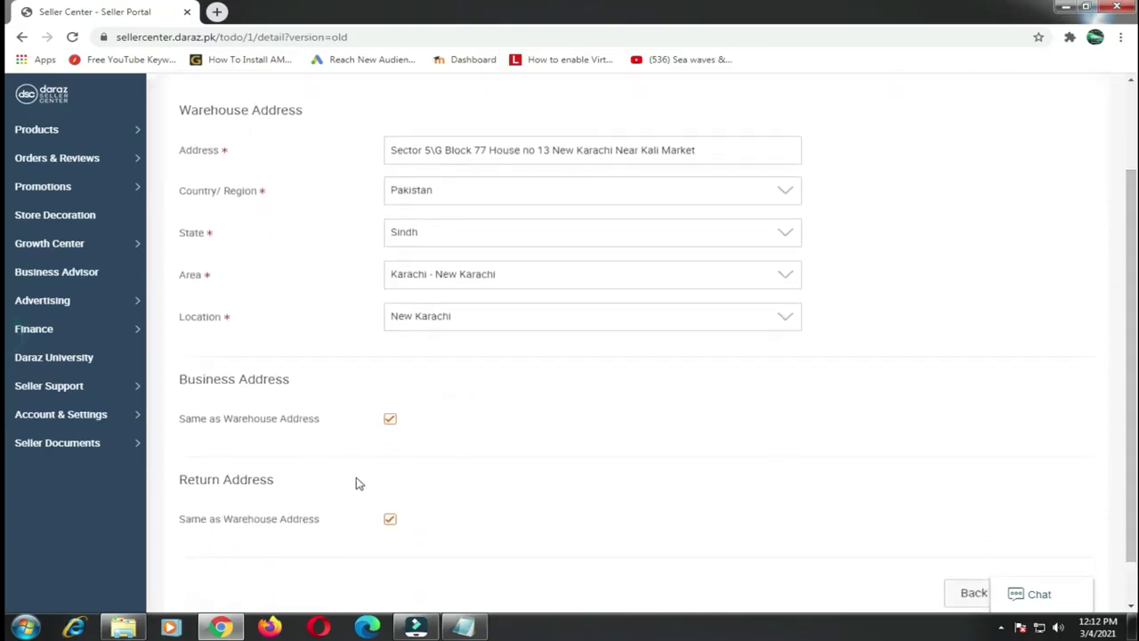
{"action": "scroll", "coordinate": [1125, 294], "scroll_direction": "down", "scroll_amount": 1}
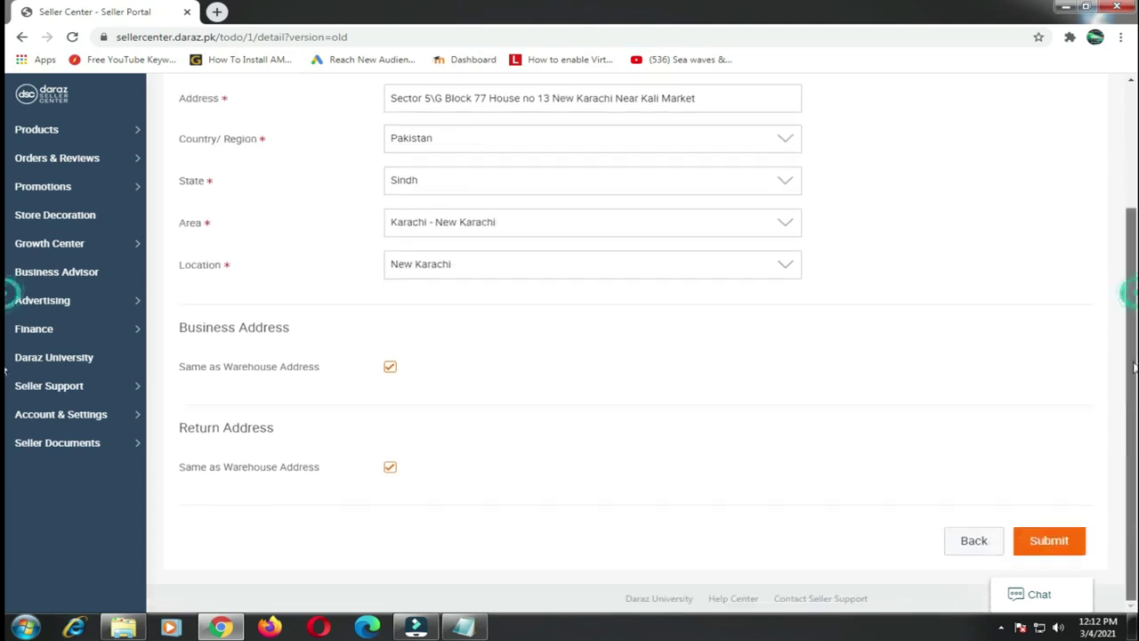
{"action": "scroll", "coordinate": [8, 424], "scroll_direction": "up", "scroll_amount": 3}
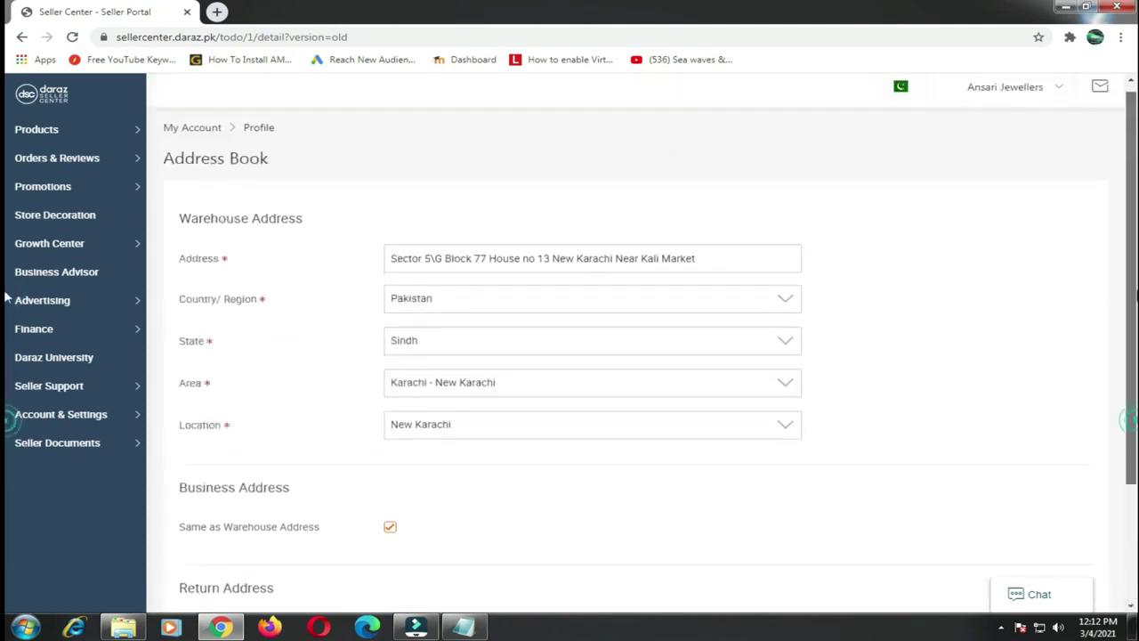
{"action": "scroll", "coordinate": [5, 276], "scroll_direction": "down", "scroll_amount": 3}
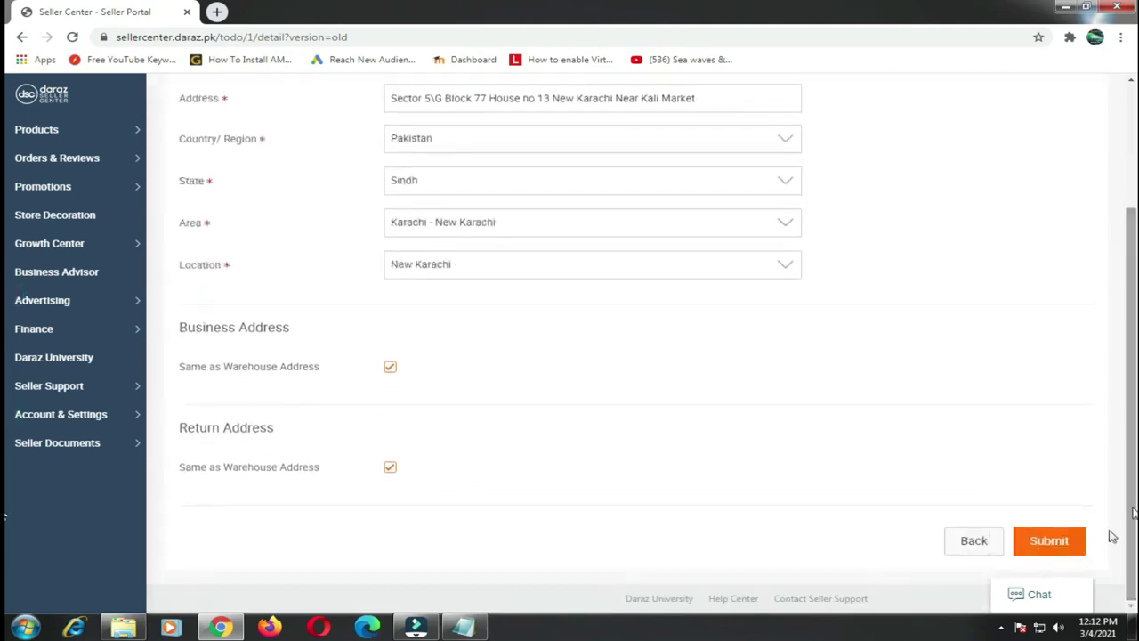
{"action": "left_click", "coordinate": [1059, 550]}
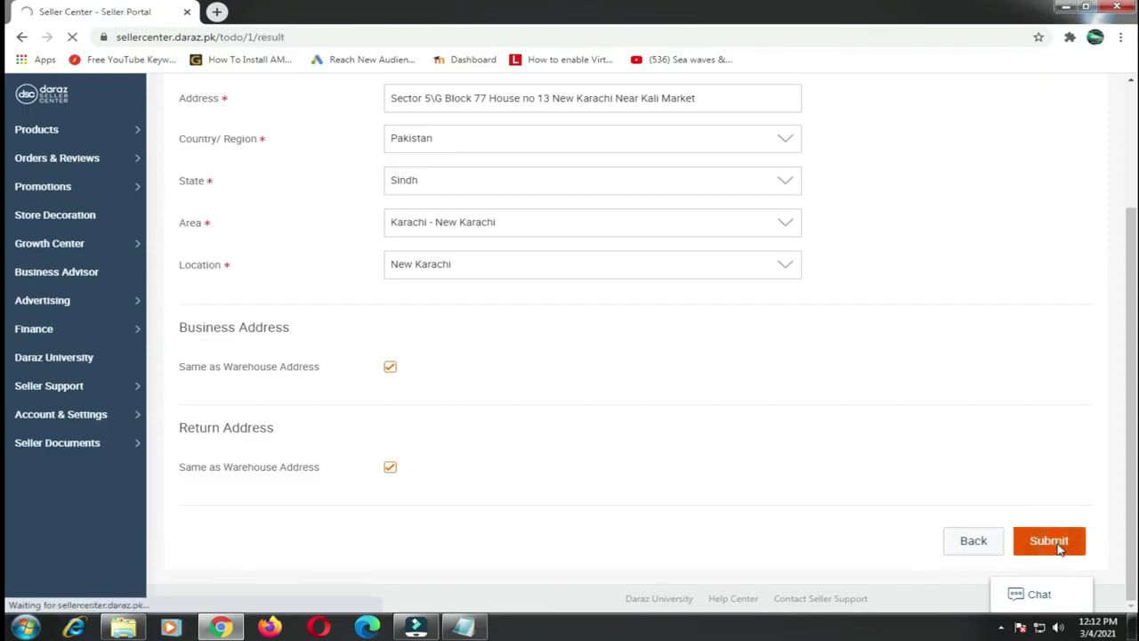